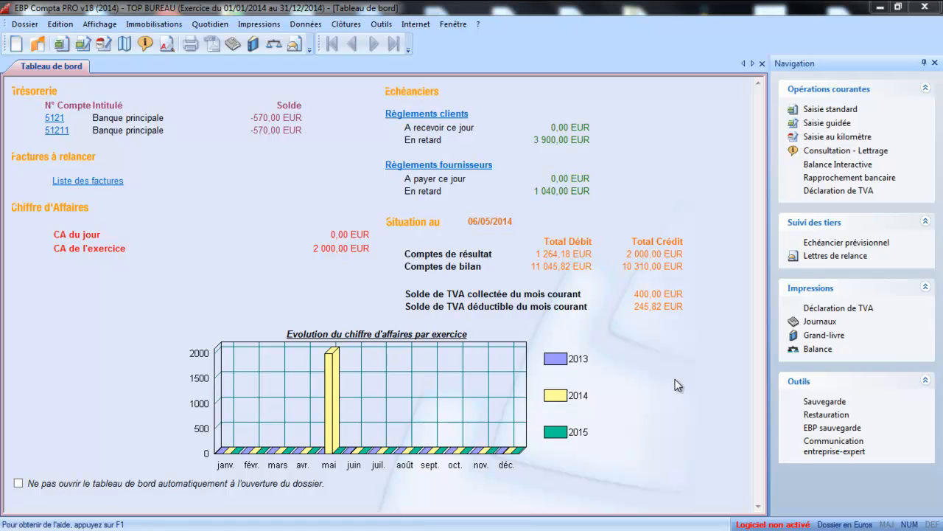
Step: Enable the locking of entries in company-accountant communication in the file's general preferences and save them
click(23, 24)
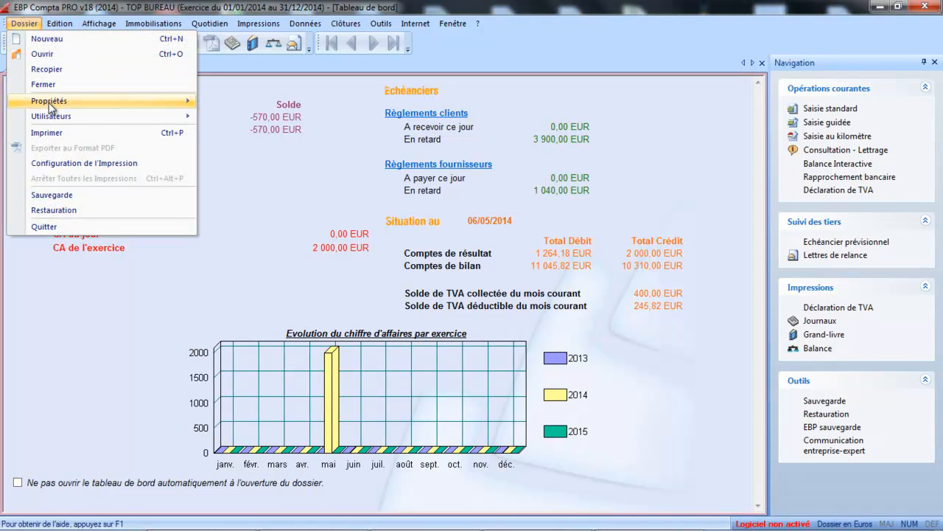
mouse_move(48, 103)
click(235, 119)
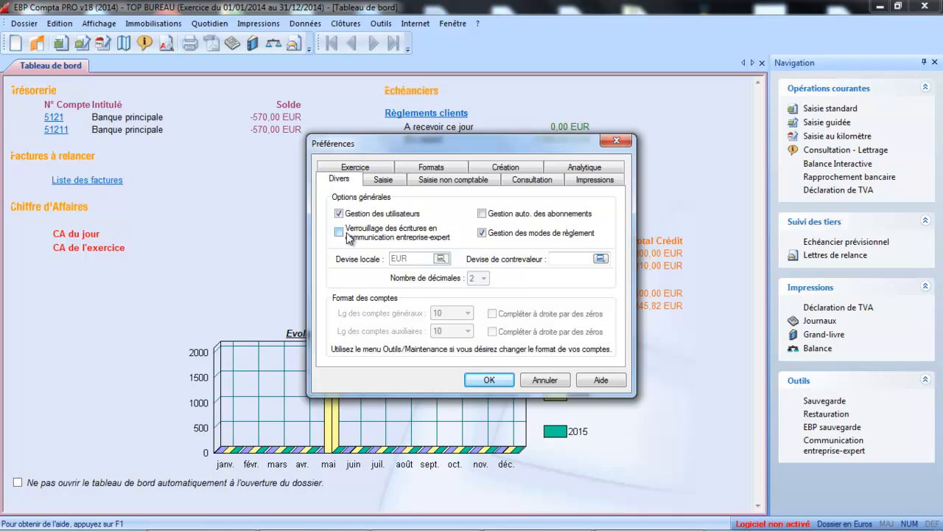
click(339, 233)
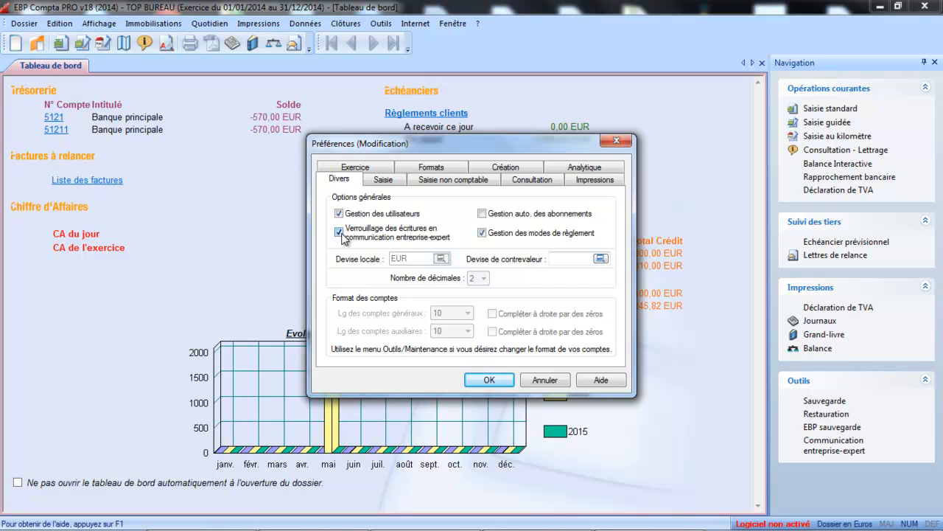
click(483, 380)
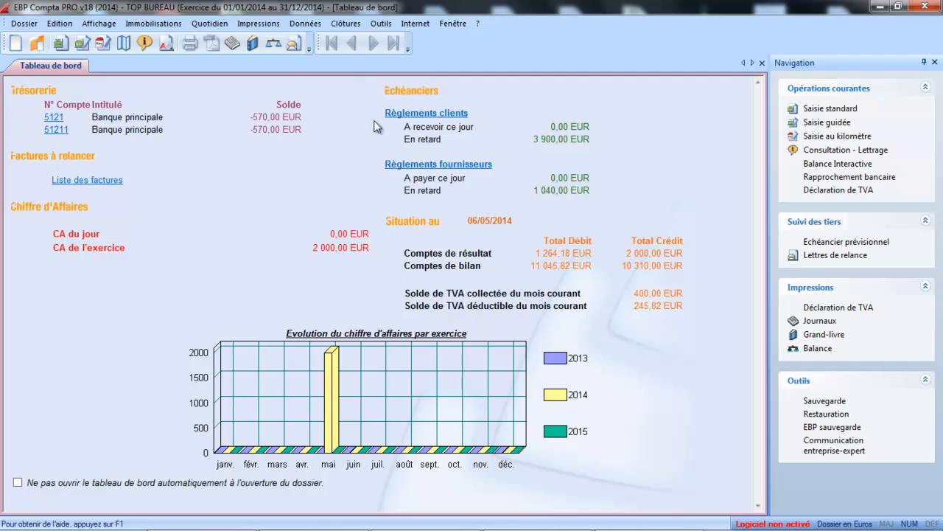
Step: Start a Communication Entreprise-Expert transmission to the accountant, with the complete file (Dossier complet) included
click(342, 26)
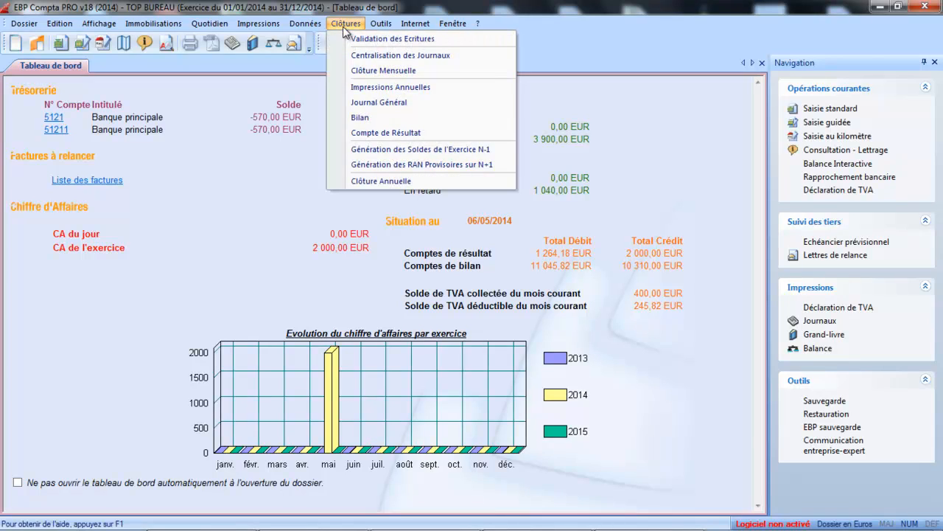
mouse_move(380, 30)
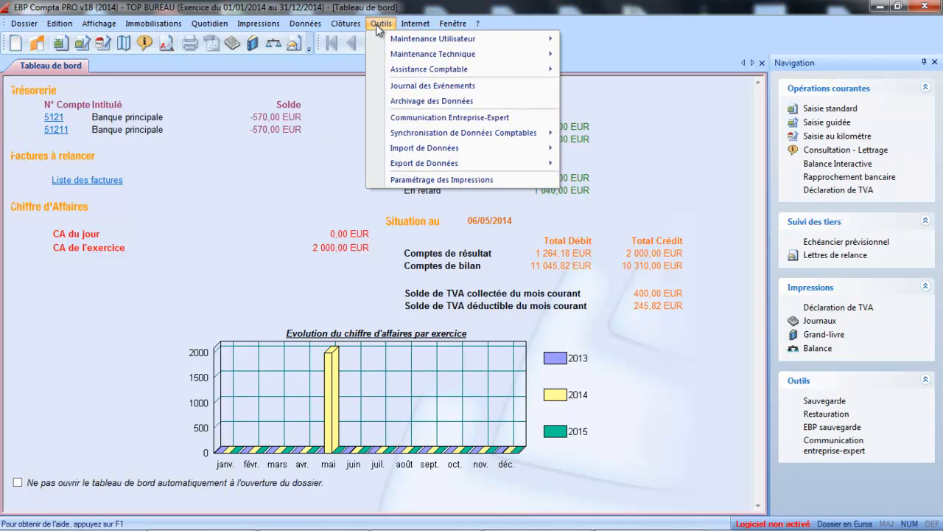
click(399, 120)
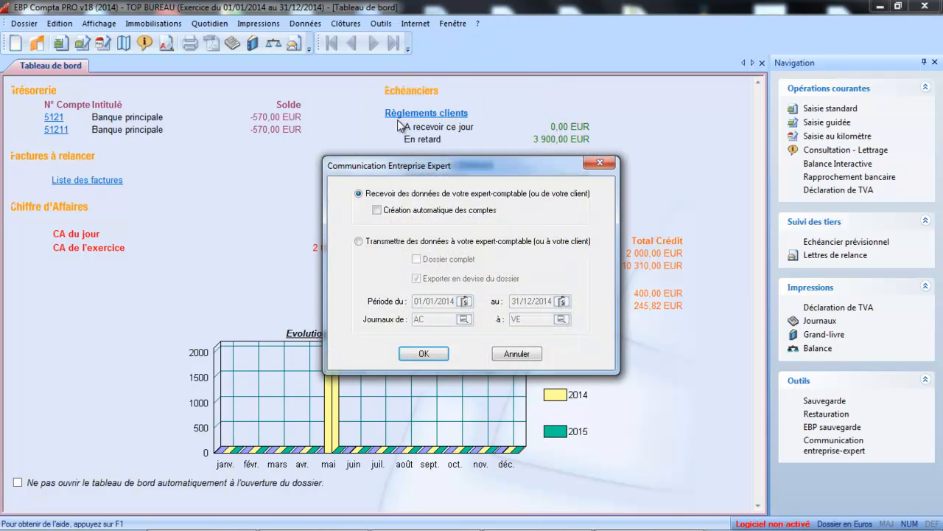
click(369, 248)
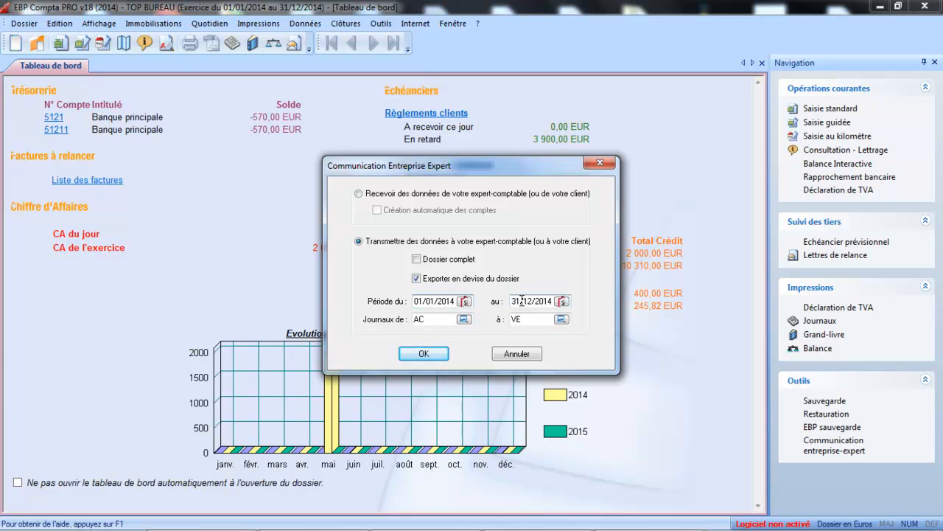
click(420, 263)
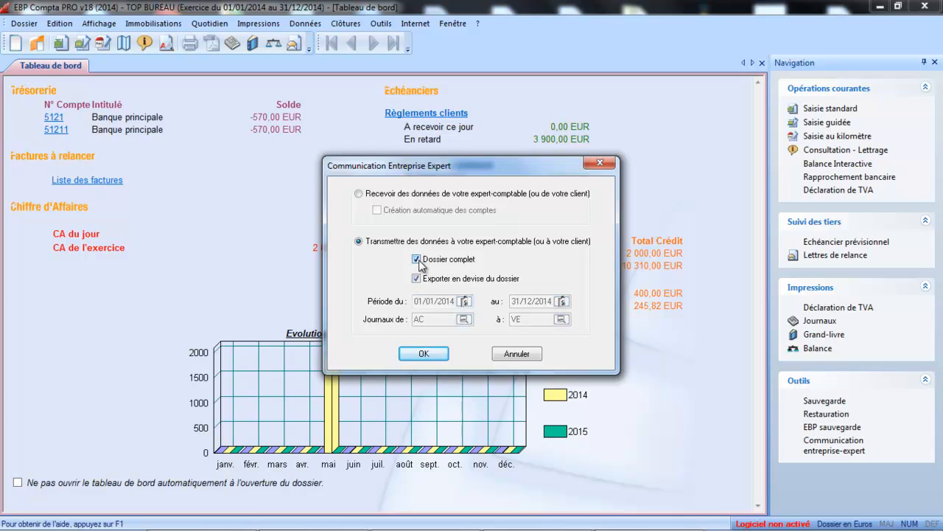
click(423, 354)
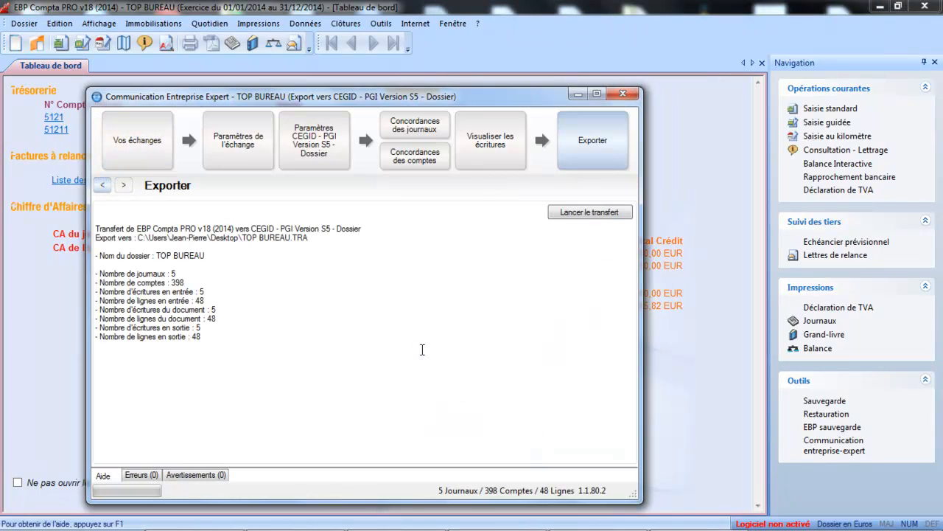
Step: Replace the existing exchange with a new TOP BUREAU exchange whose destination is CEGID - PGI Version S5 - Dossier
click(155, 157)
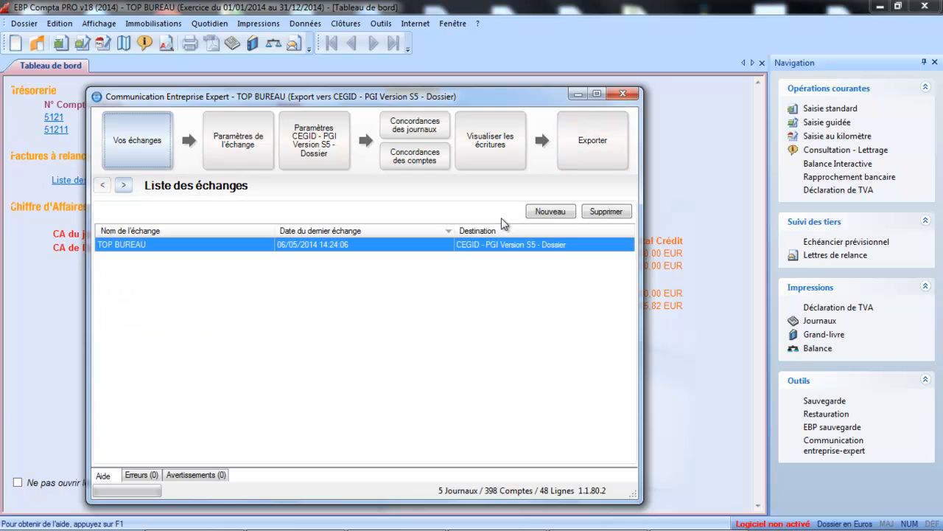
click(601, 211)
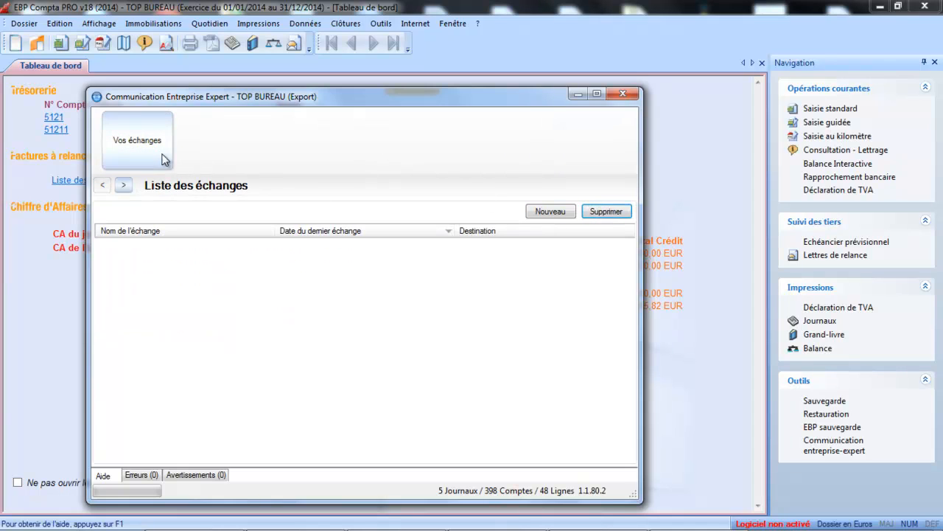
click(552, 213)
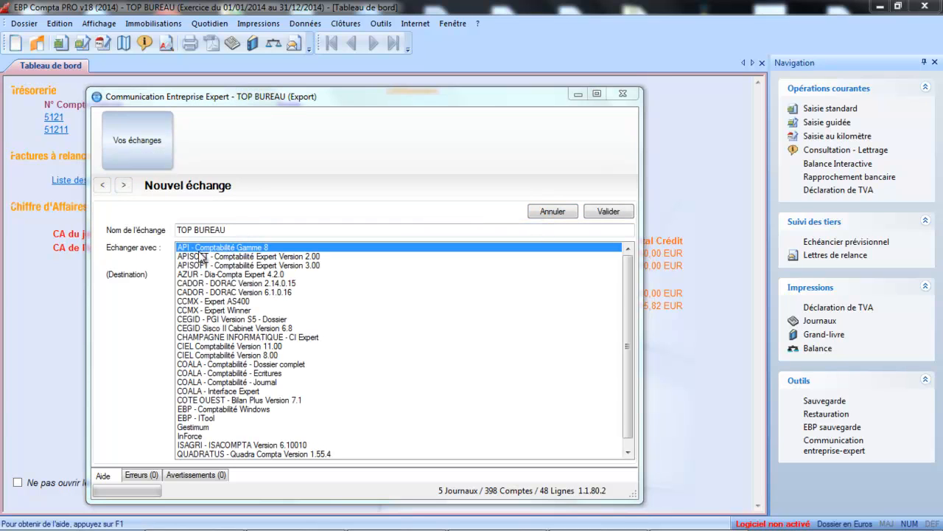
click(207, 320)
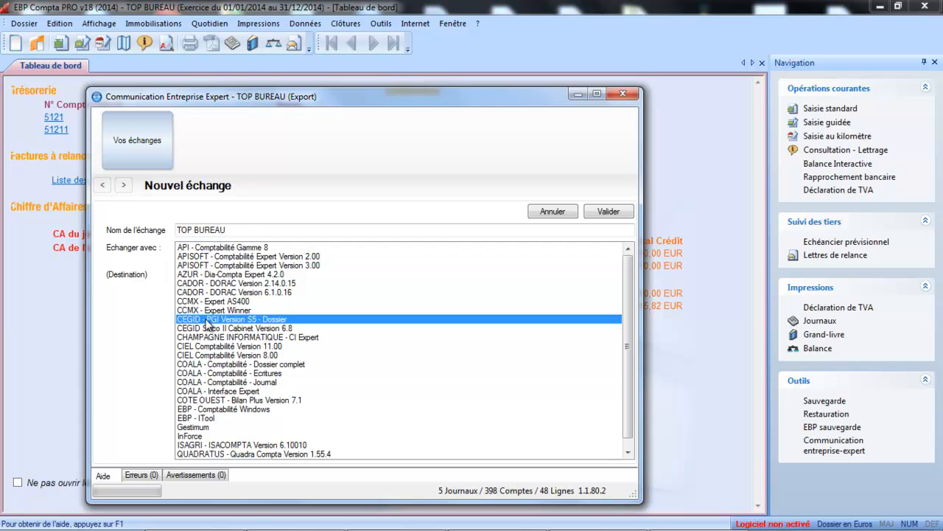
click(615, 213)
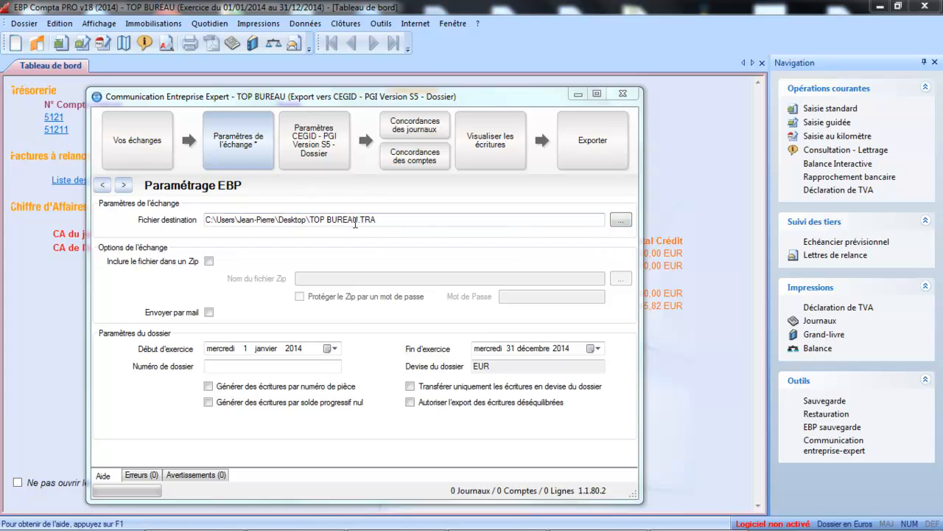
Step: Set the file number (Numéro de dossier) to 12345 in the exchange parameters and save the changes
click(209, 314)
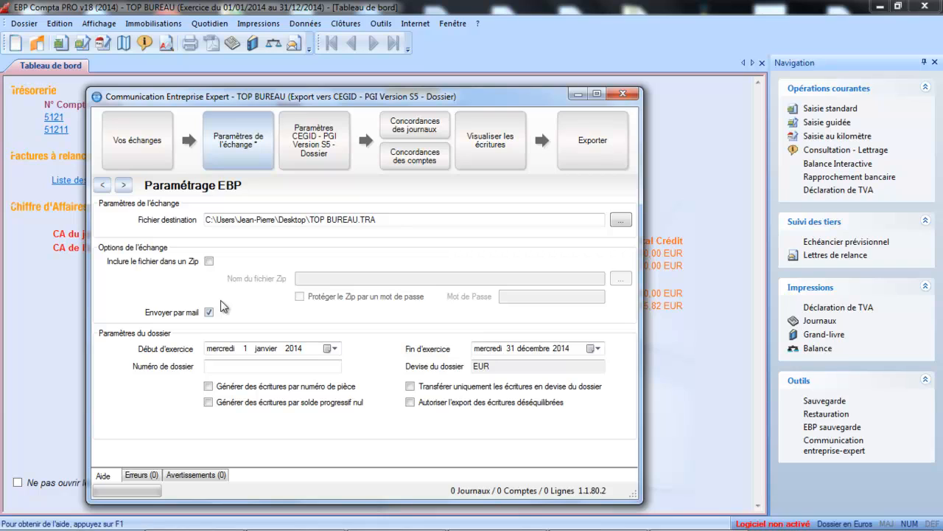
click(225, 370)
text(12345)
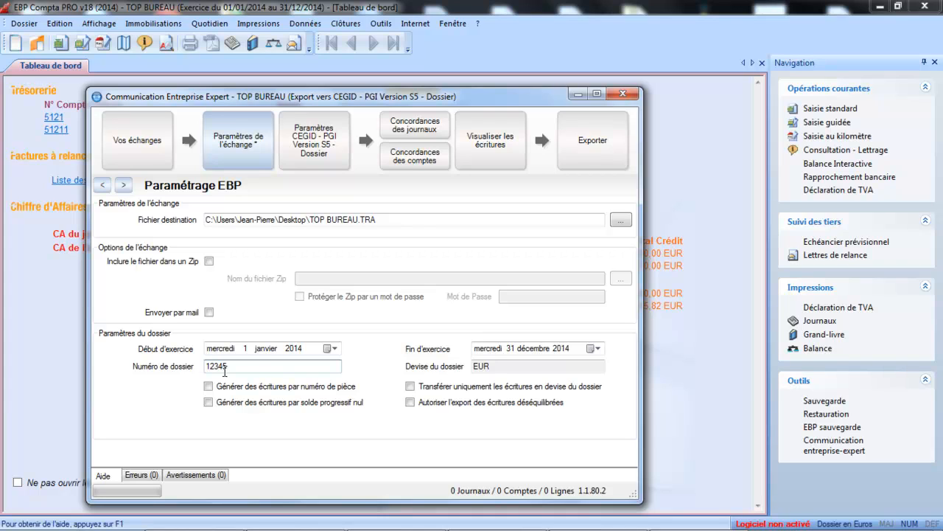
key(Tab)
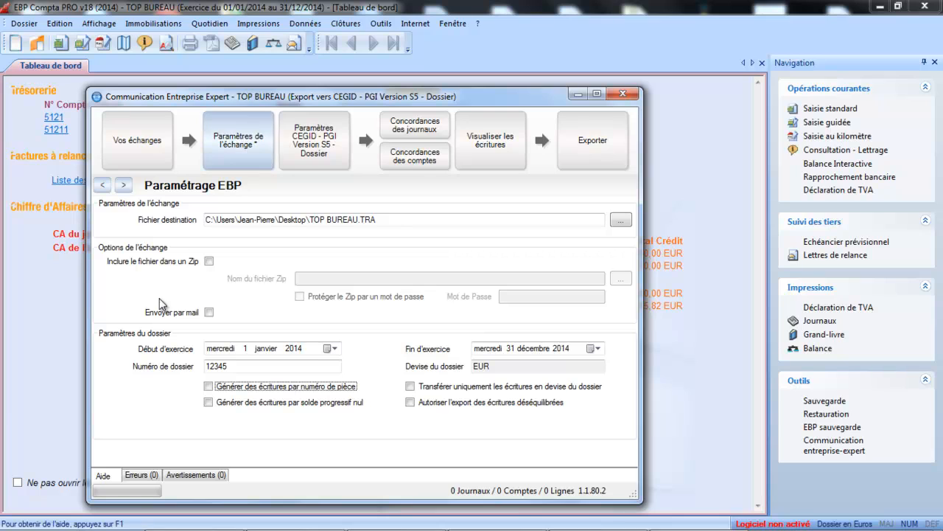
click(251, 151)
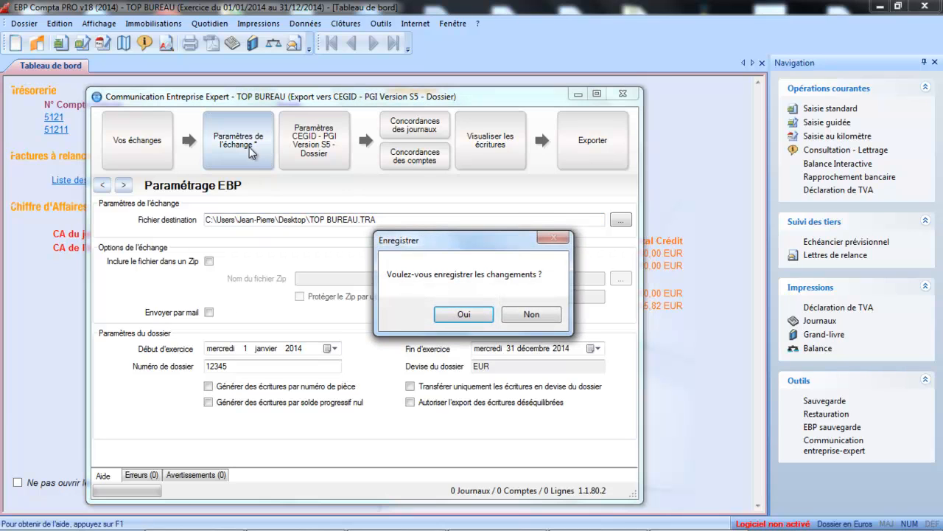
click(464, 313)
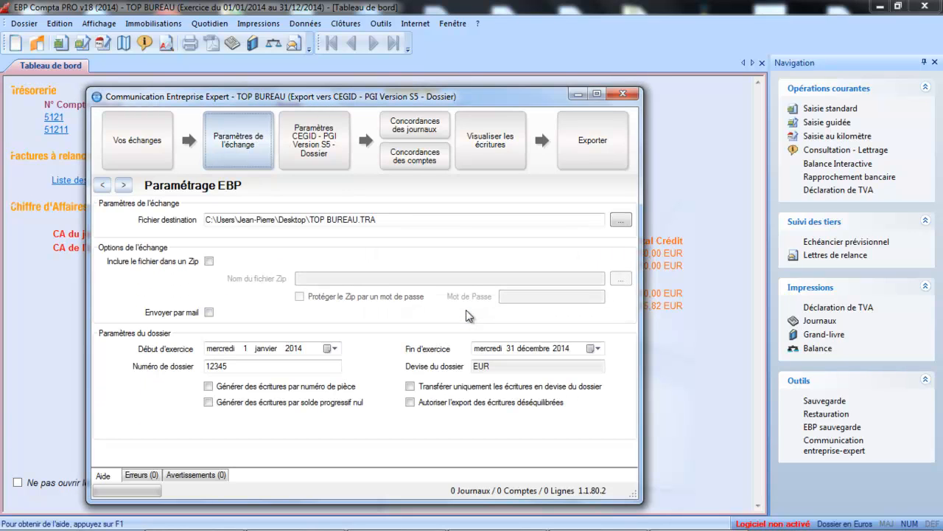
Step: Review the CEGID - PGI Version S5 parameters and the journal and account correspondences
click(332, 147)
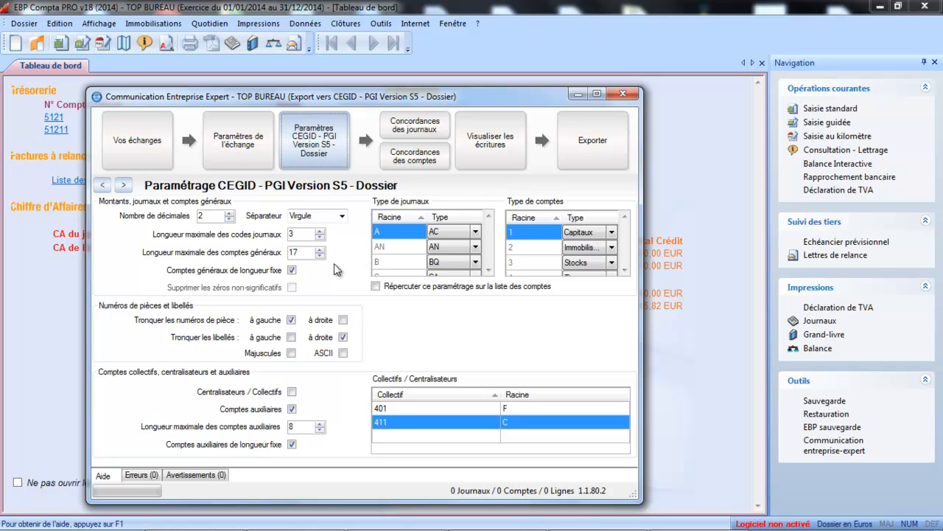
click(415, 126)
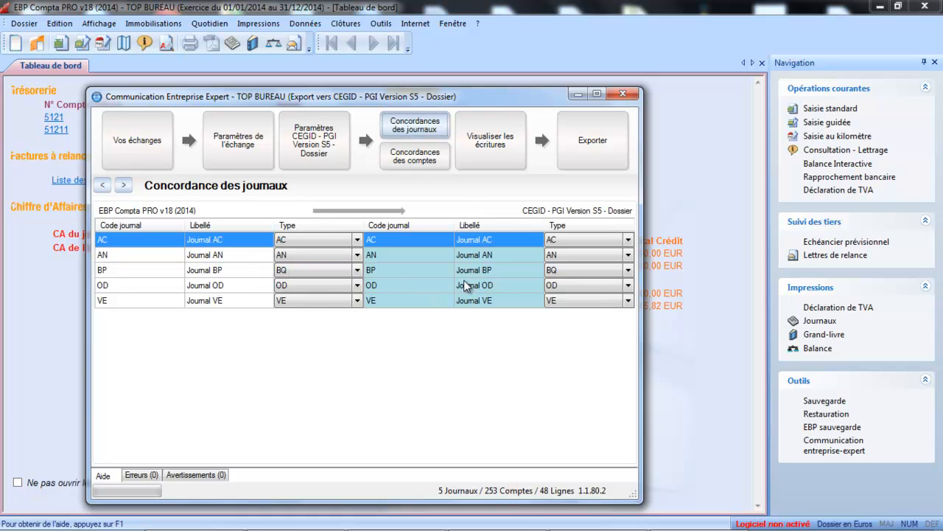
click(434, 165)
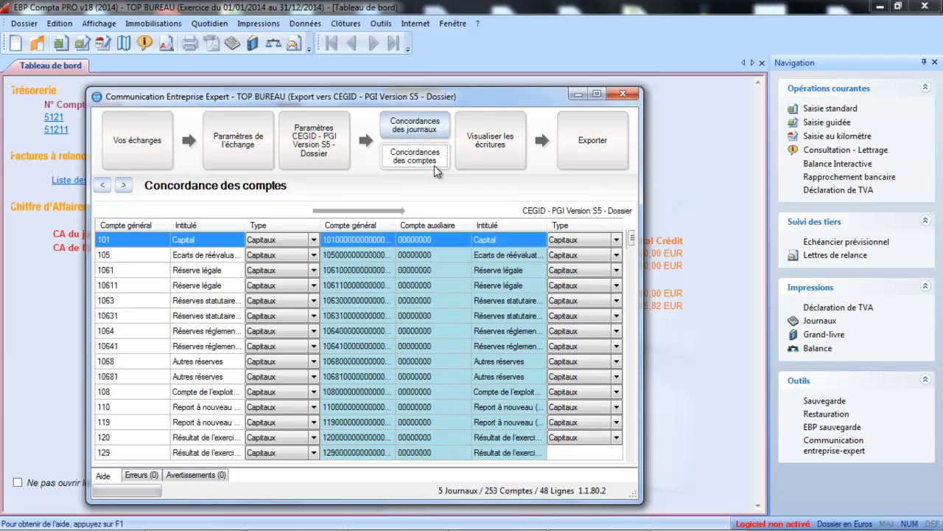
Step: Examine the 05/2014 entries of Journal VE in the detail of the entries to export
click(492, 147)
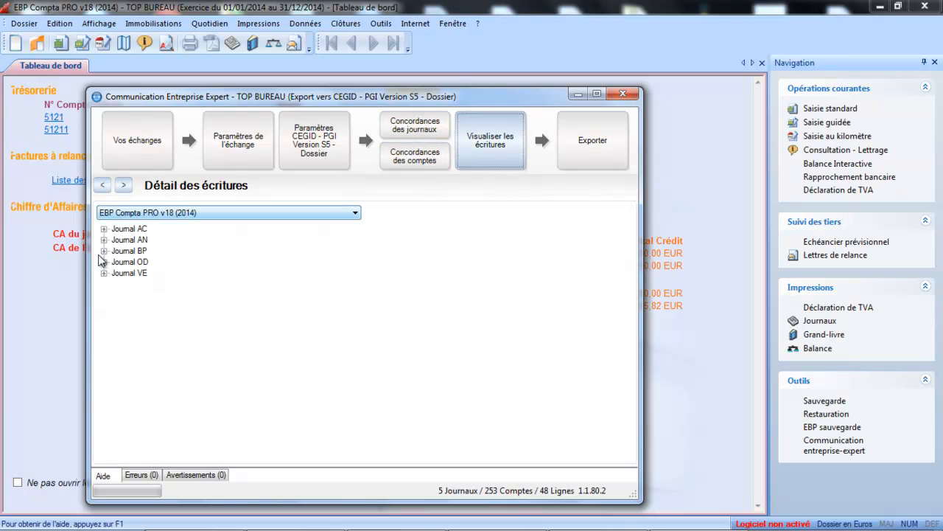
click(104, 272)
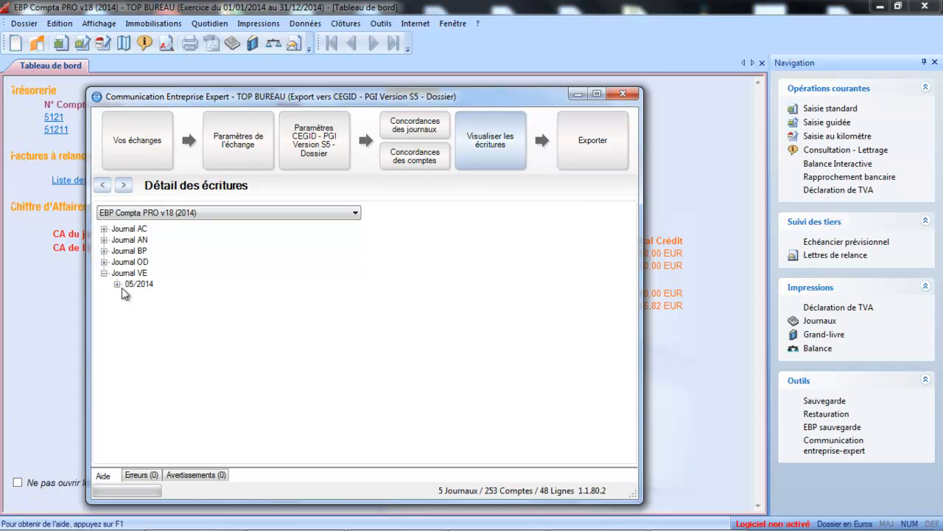
click(116, 284)
click(130, 294)
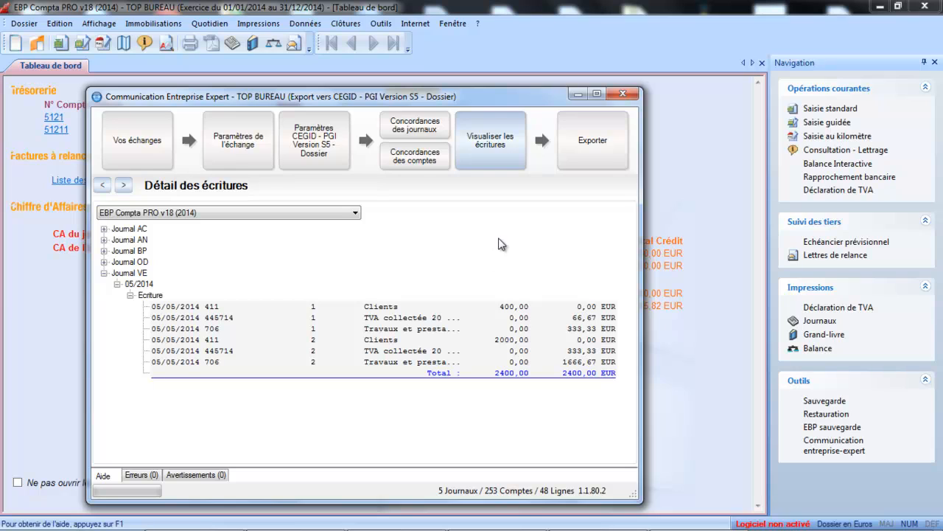
Step: Launch the export transfer to TOP BUREAU.TRA on the desktop, replacing the existing file
click(580, 146)
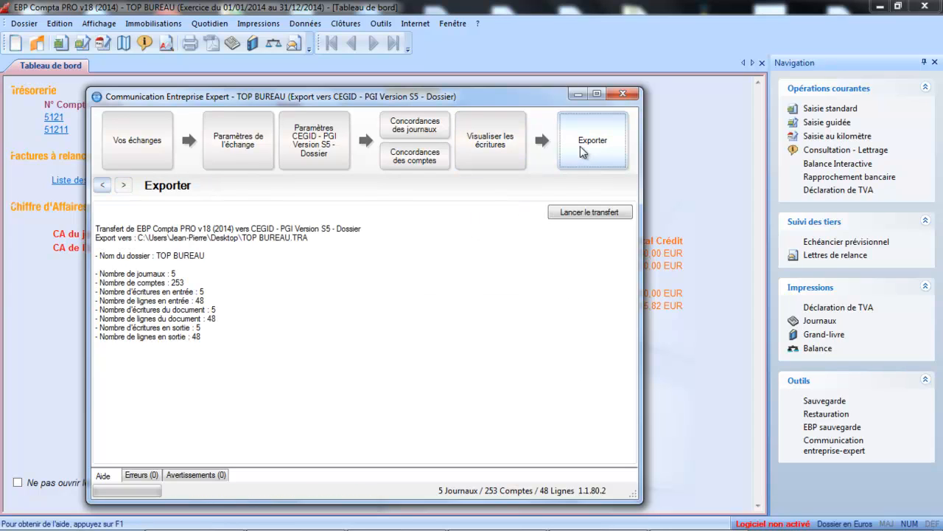
click(595, 214)
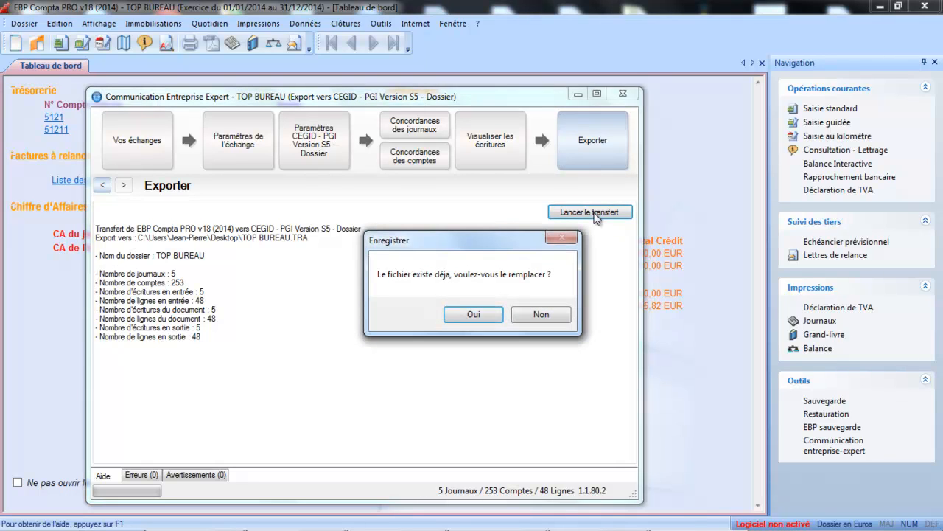
click(484, 315)
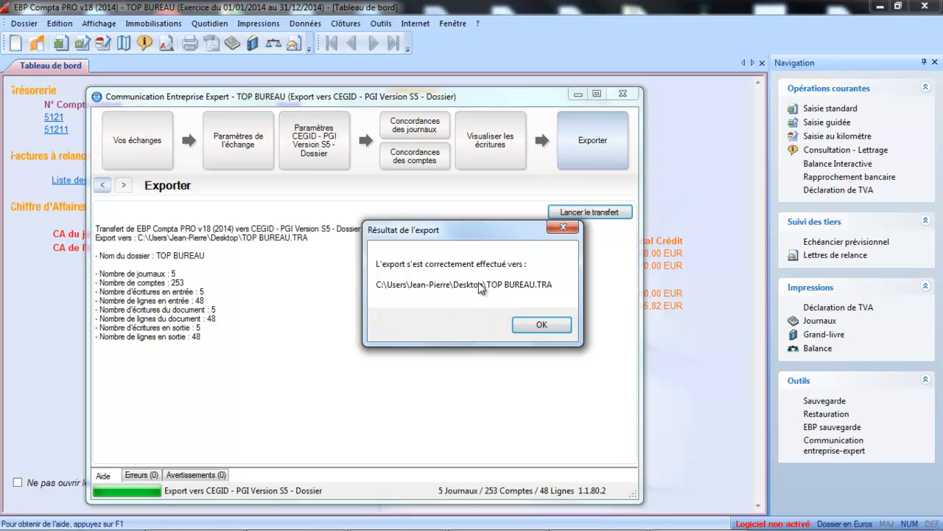
click(543, 326)
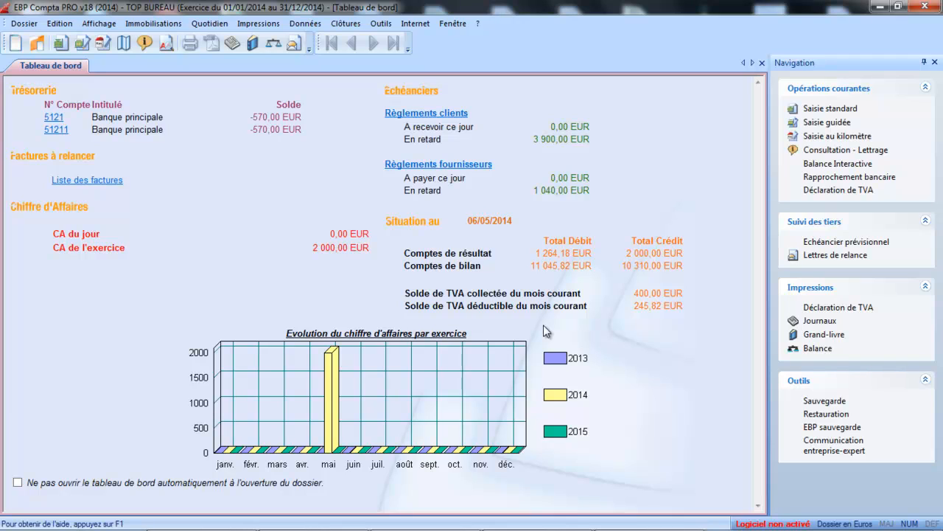
Step: Start a Communication Entreprise-Expert reception of the accountant's data with automatic account creation enabled
click(383, 24)
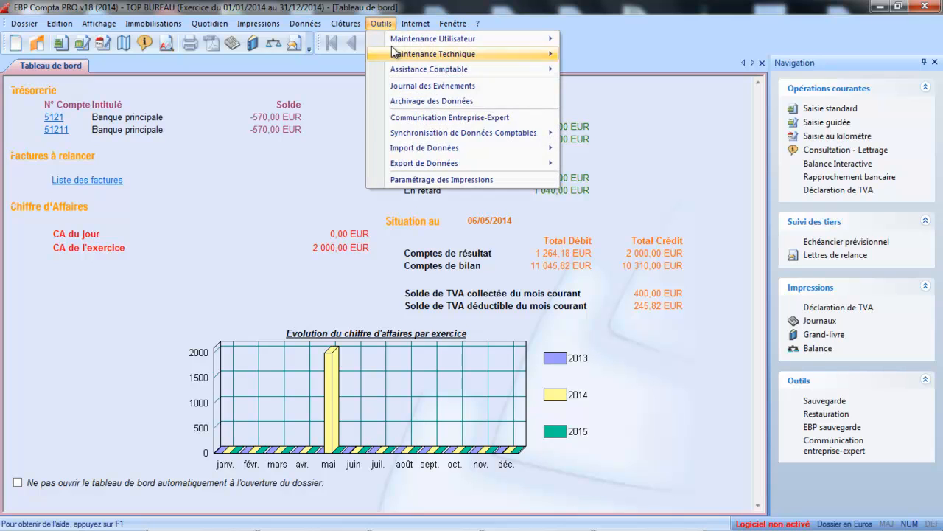
click(417, 118)
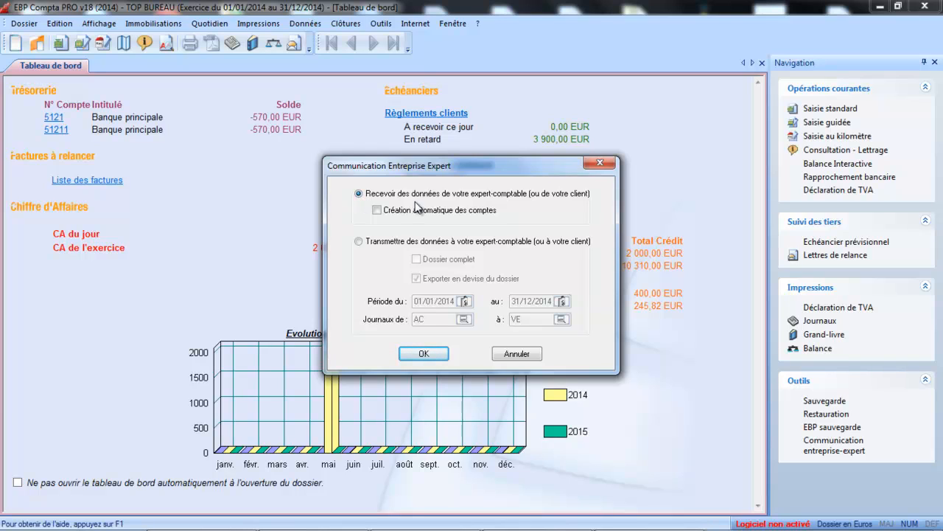
click(378, 210)
click(433, 354)
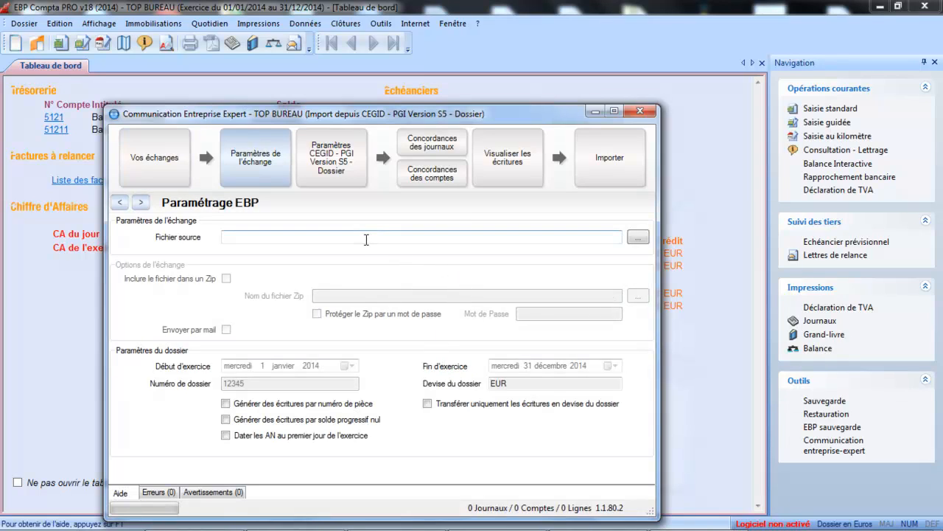
Step: Choose TOP BUREAU.TRA on the desktop as the source file of the CEGID import
click(638, 237)
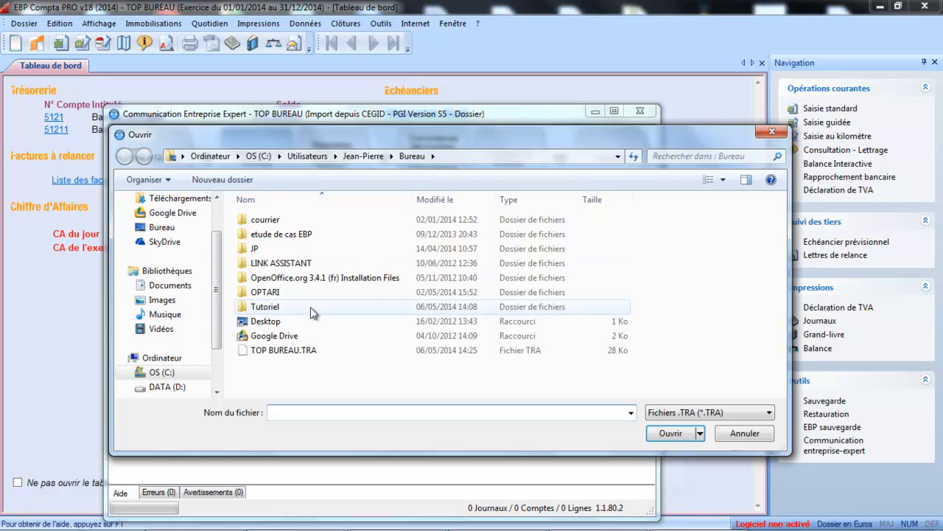
click(257, 351)
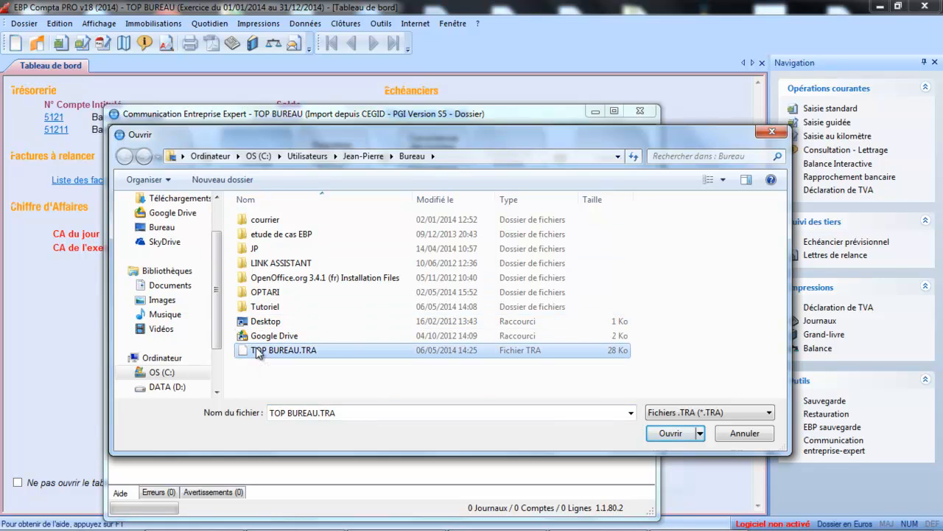
click(671, 435)
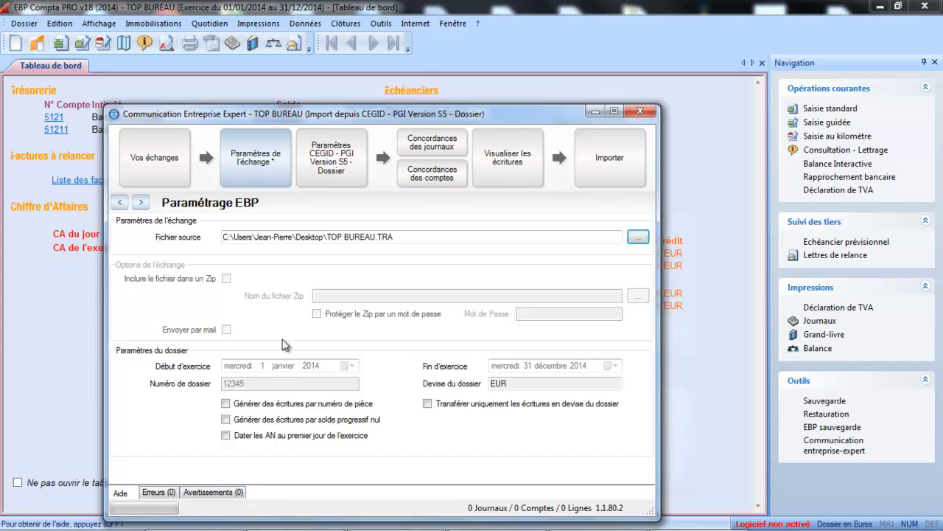
Step: Import the entries from the source file into the TOP BUREAU dossier, saving the changed exchange parameters
click(599, 170)
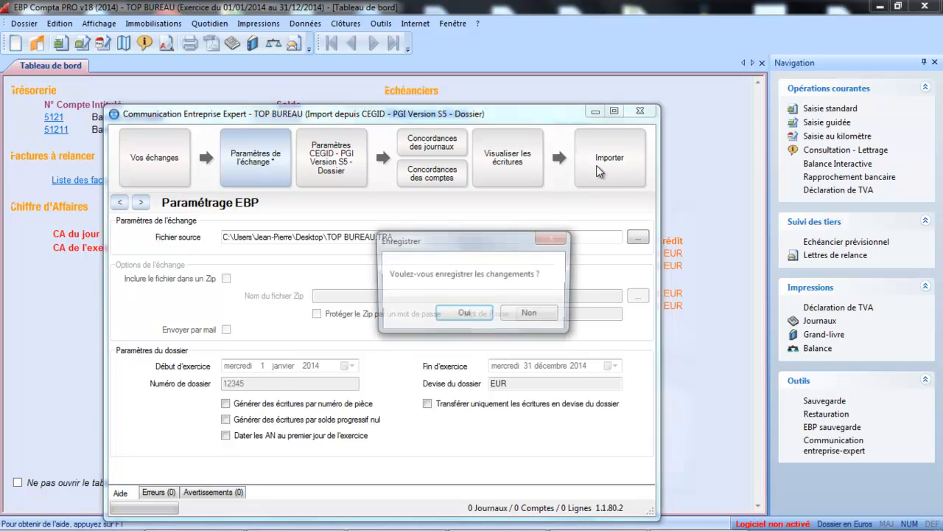
click(466, 314)
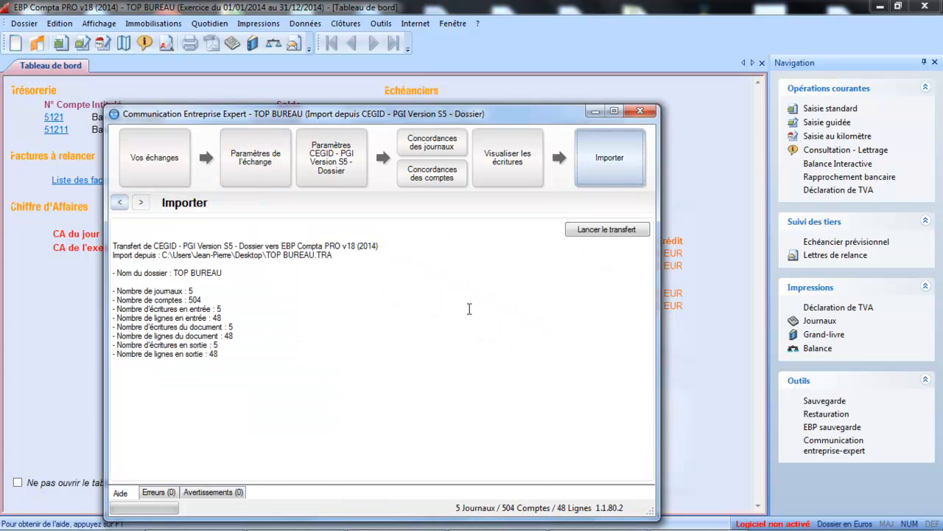
click(612, 231)
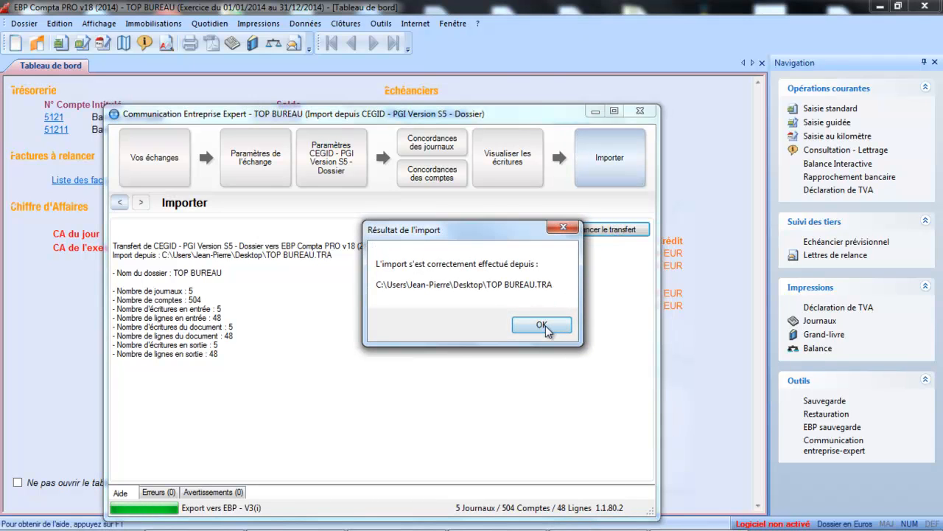
click(543, 326)
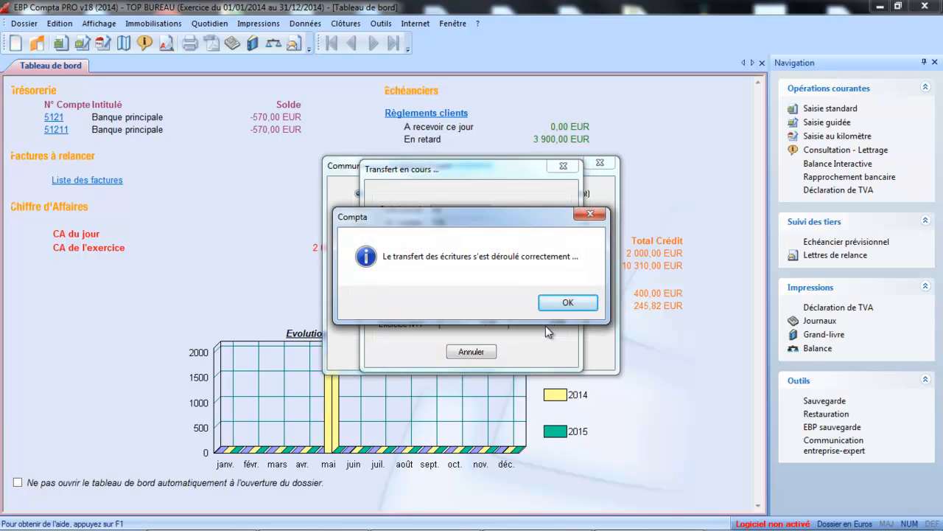
drag(498, 217, 499, 280)
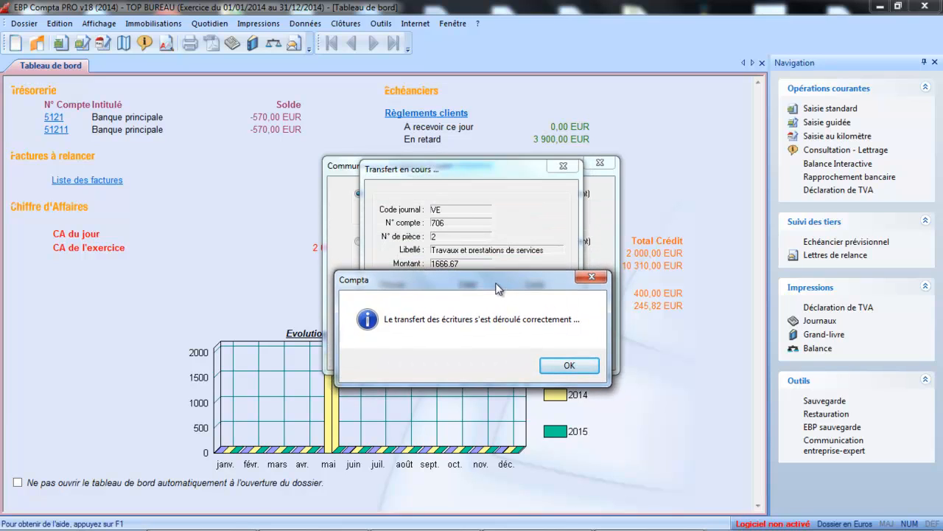
click(570, 367)
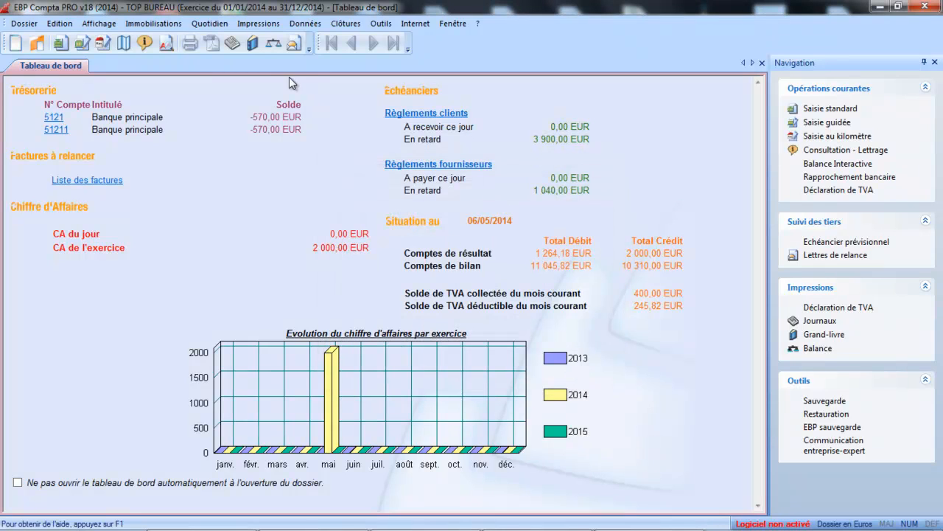
Step: Check the imported May 2014 entries of purchase journal AC in standard entry and close the entry view
click(210, 24)
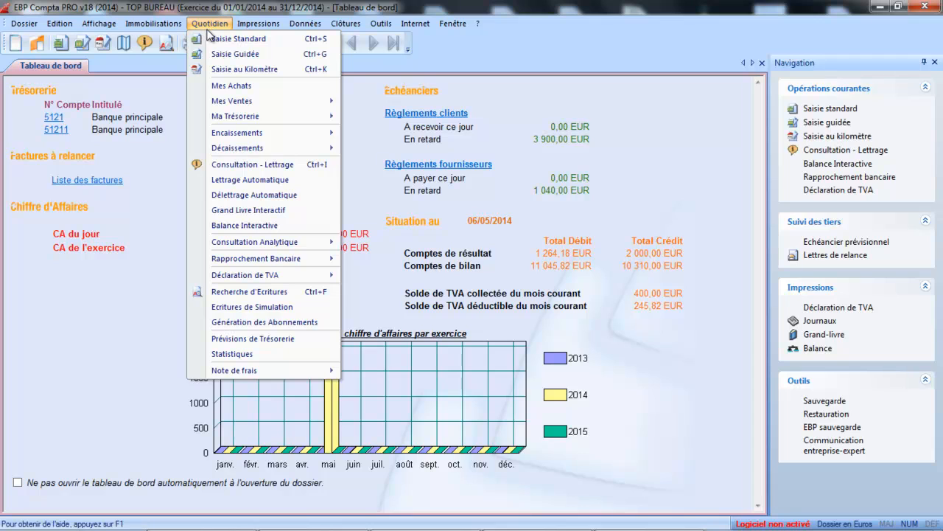
click(221, 39)
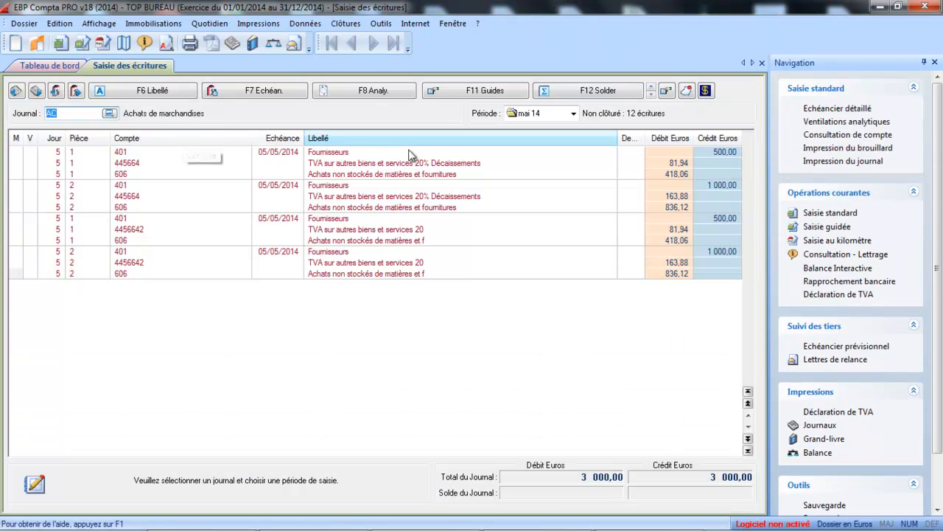
click(109, 113)
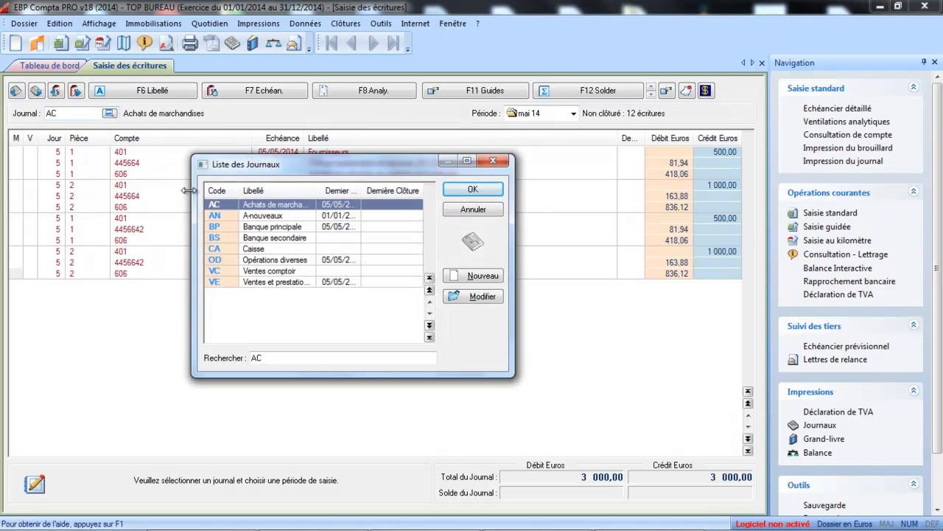
click(458, 210)
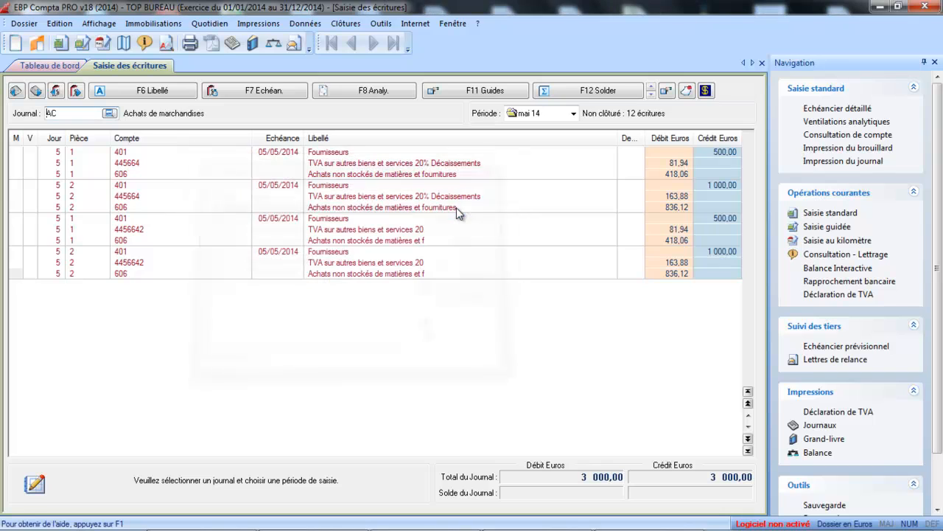
click(762, 64)
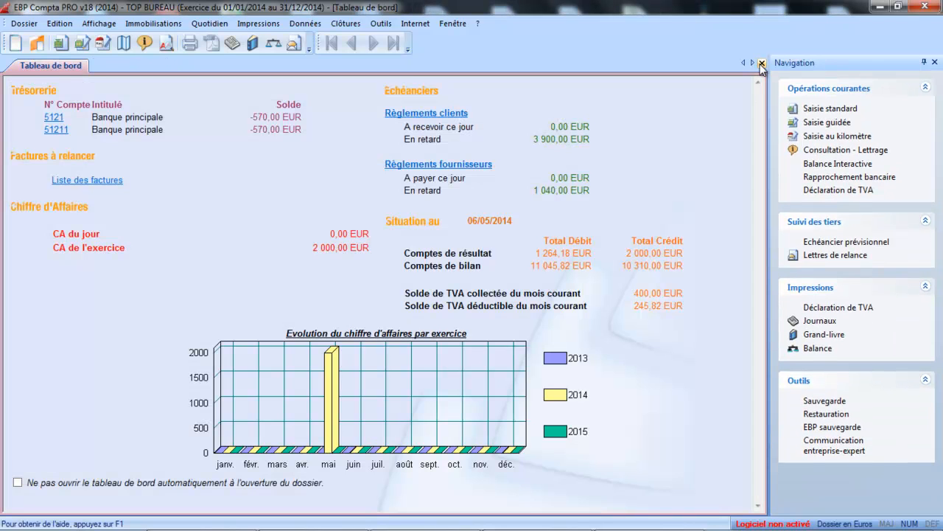